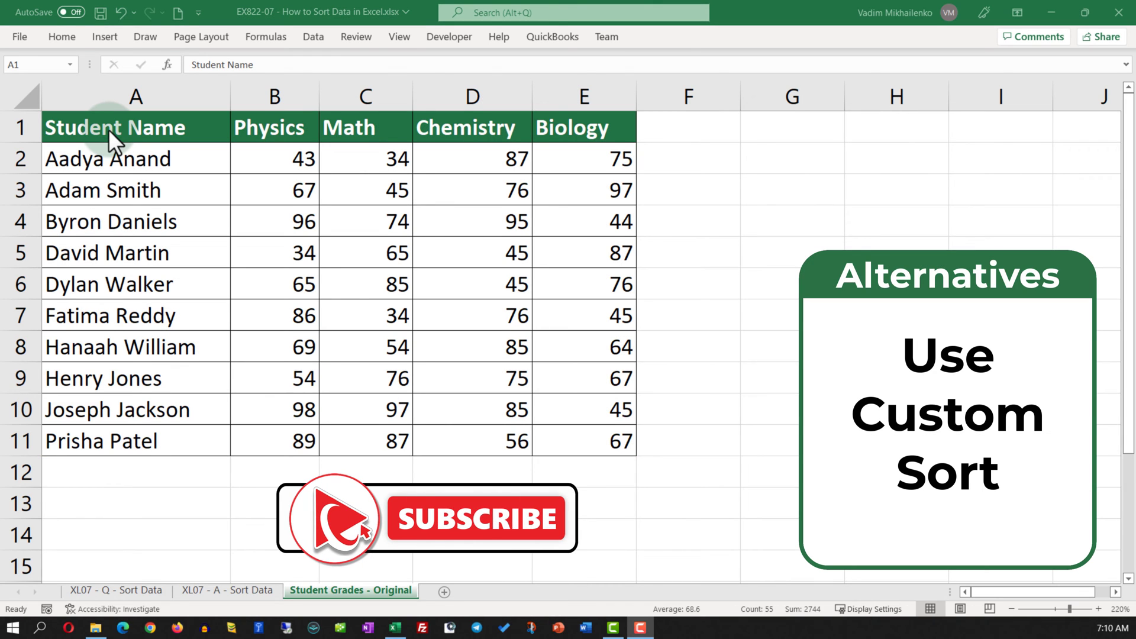
# Custom-sort the whole grades table by the Math column, smallest to largest
pyautogui.hotkey('ctrl', 'a')
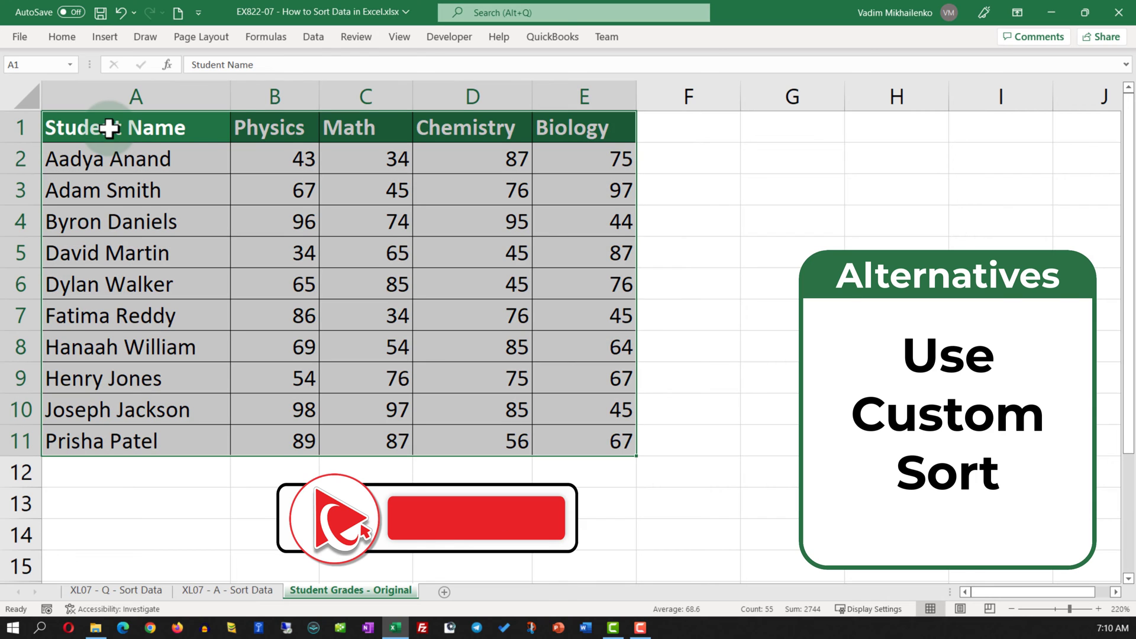
pyautogui.click(63, 37)
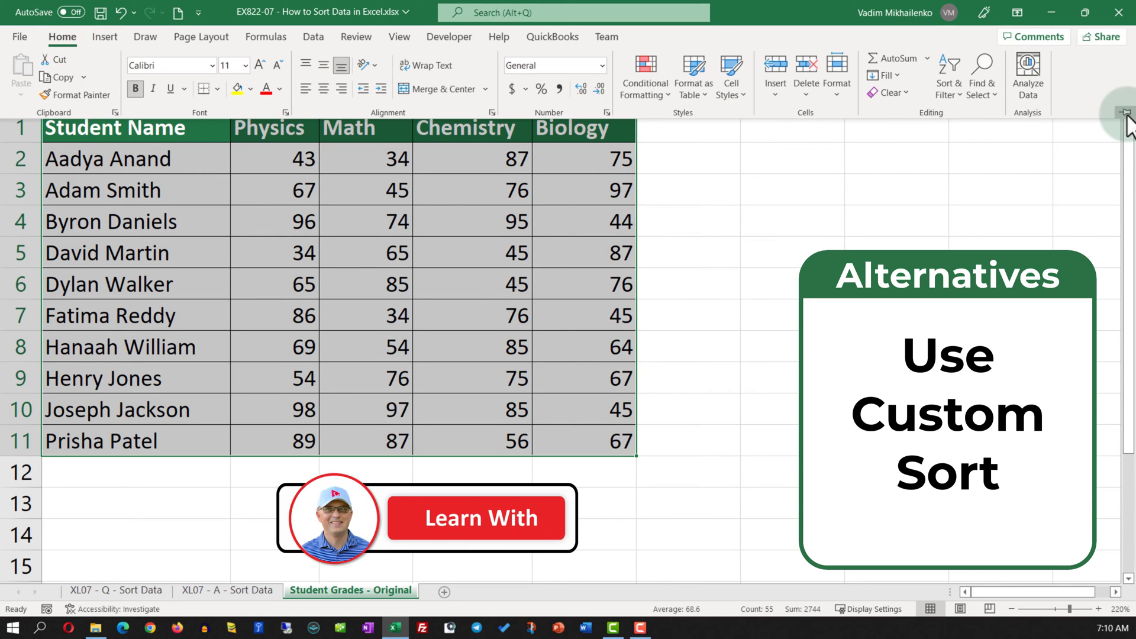
pyautogui.click(1126, 113)
pyautogui.click(960, 95)
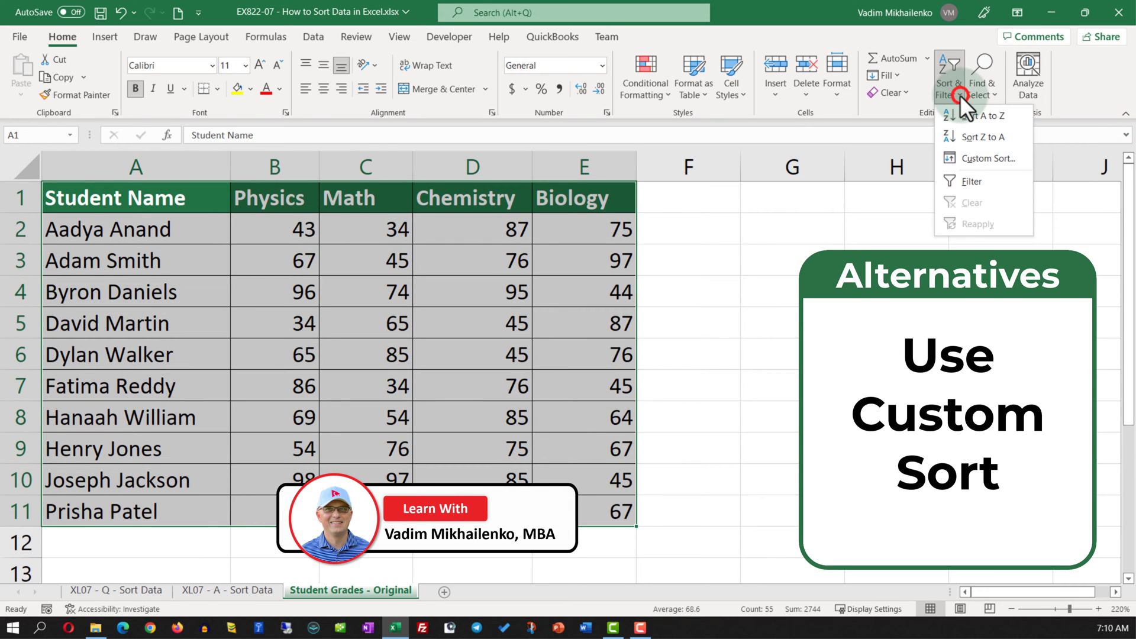
pyautogui.click(971, 157)
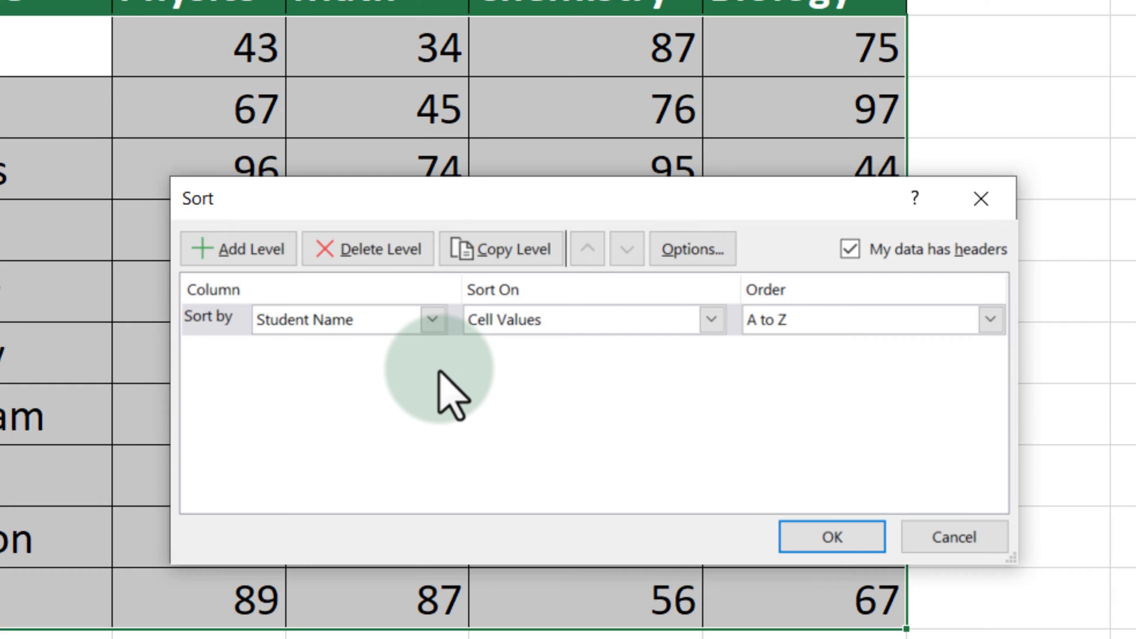
pyautogui.click(433, 320)
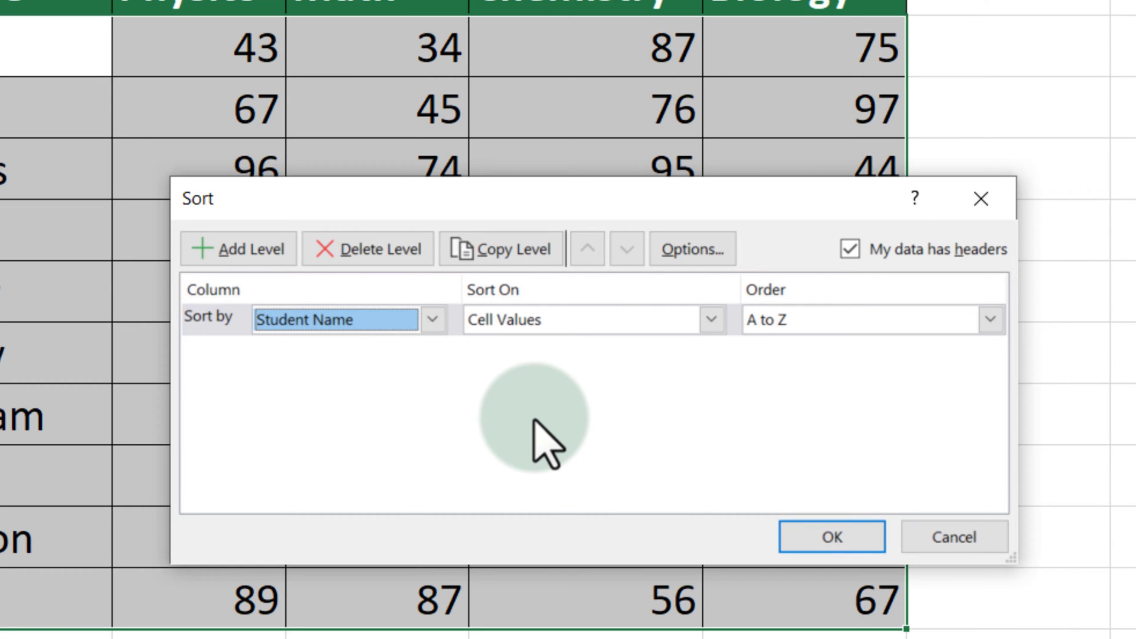
pyautogui.click(434, 319)
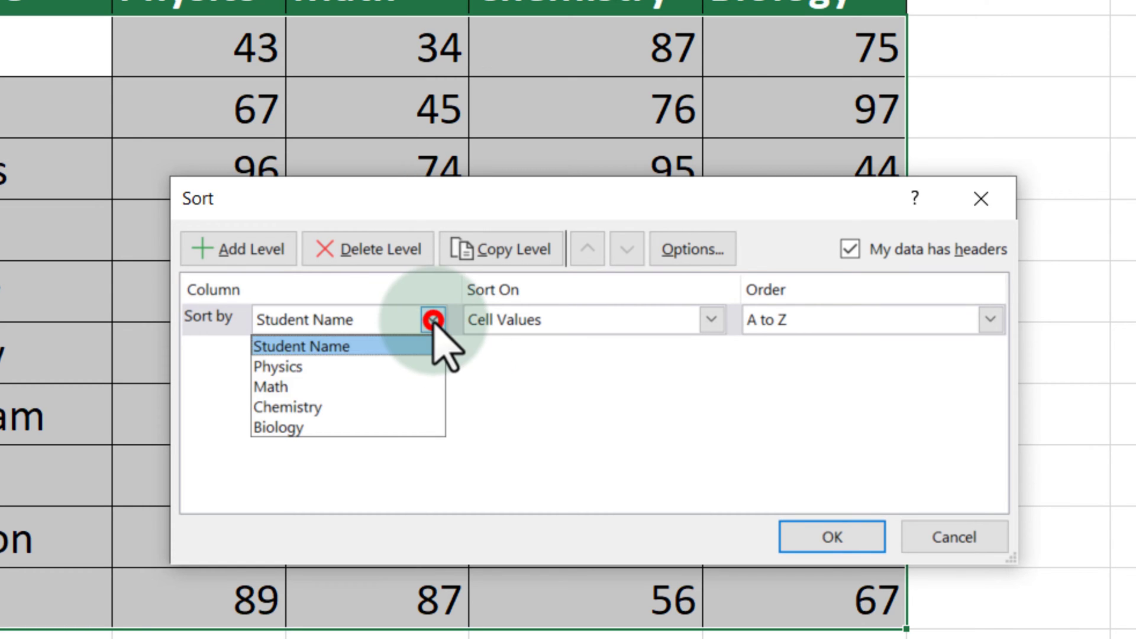
pyautogui.click(377, 385)
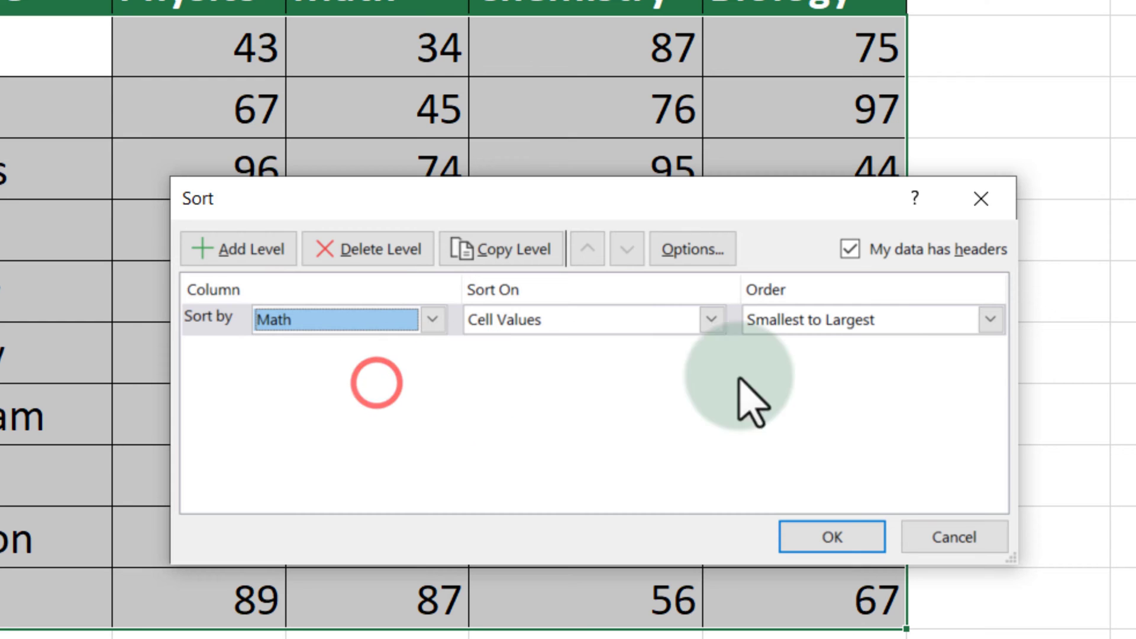
pyautogui.click(872, 323)
pyautogui.click(861, 346)
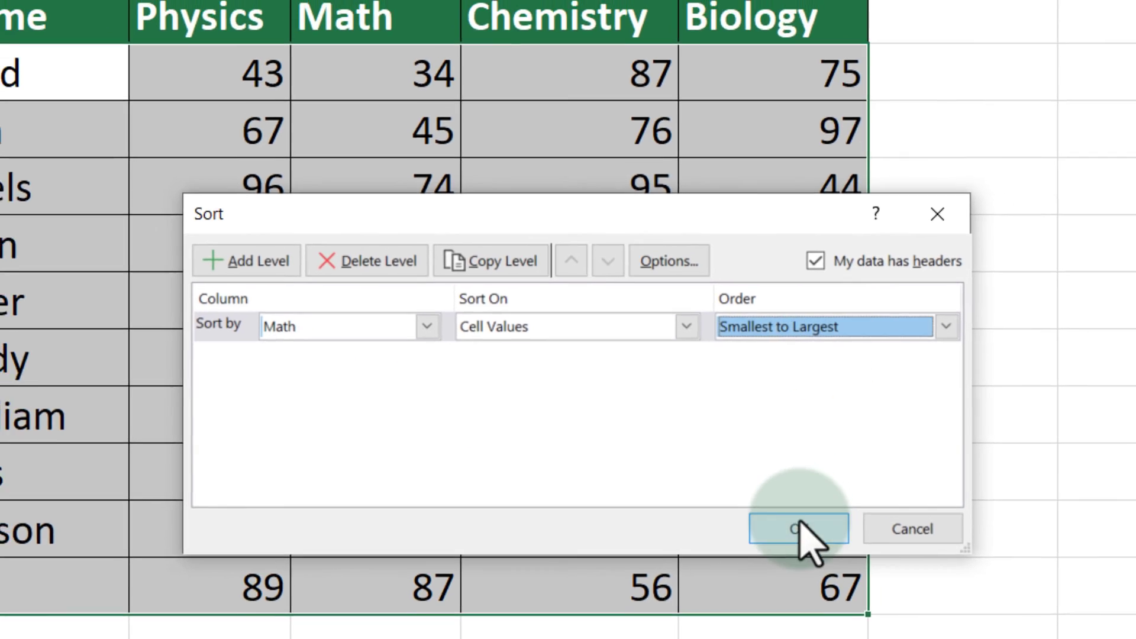
pyautogui.click(832, 537)
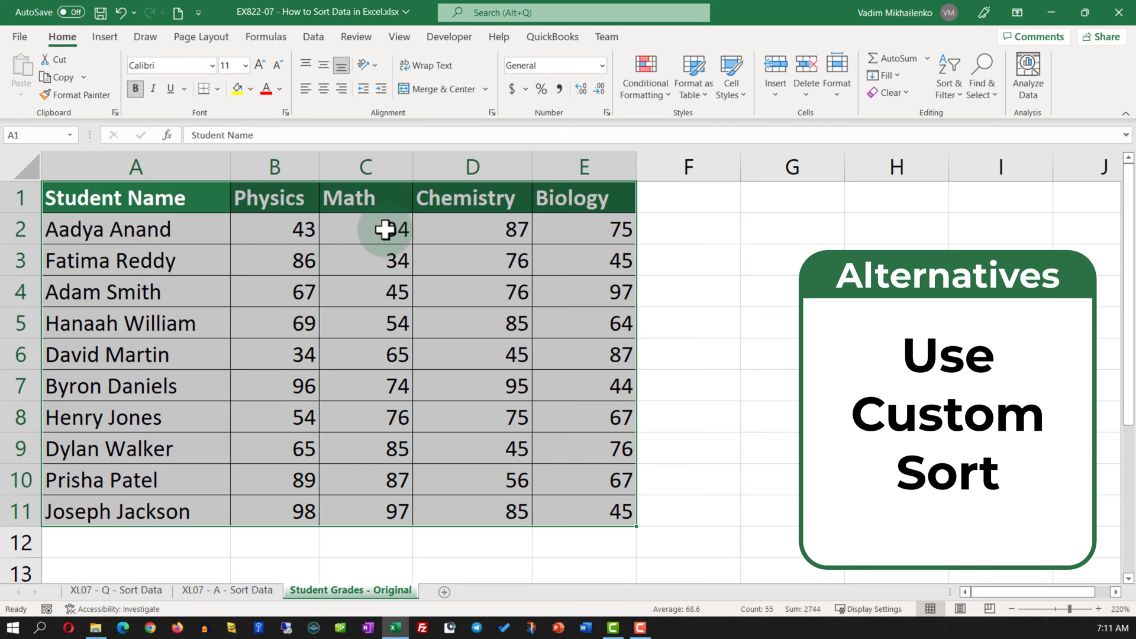
# Select the Math header and top scores, then bring up the Sort & Filter choices
pyautogui.moveTo(390, 198); pyautogui.dragTo(374, 508)
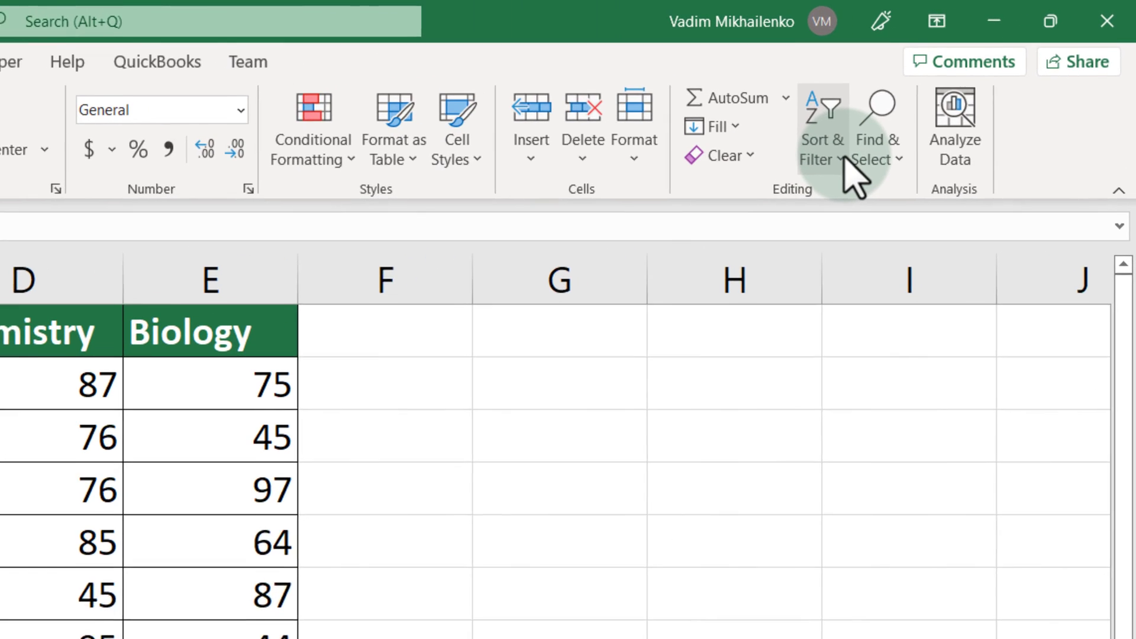
pyautogui.click(835, 156)
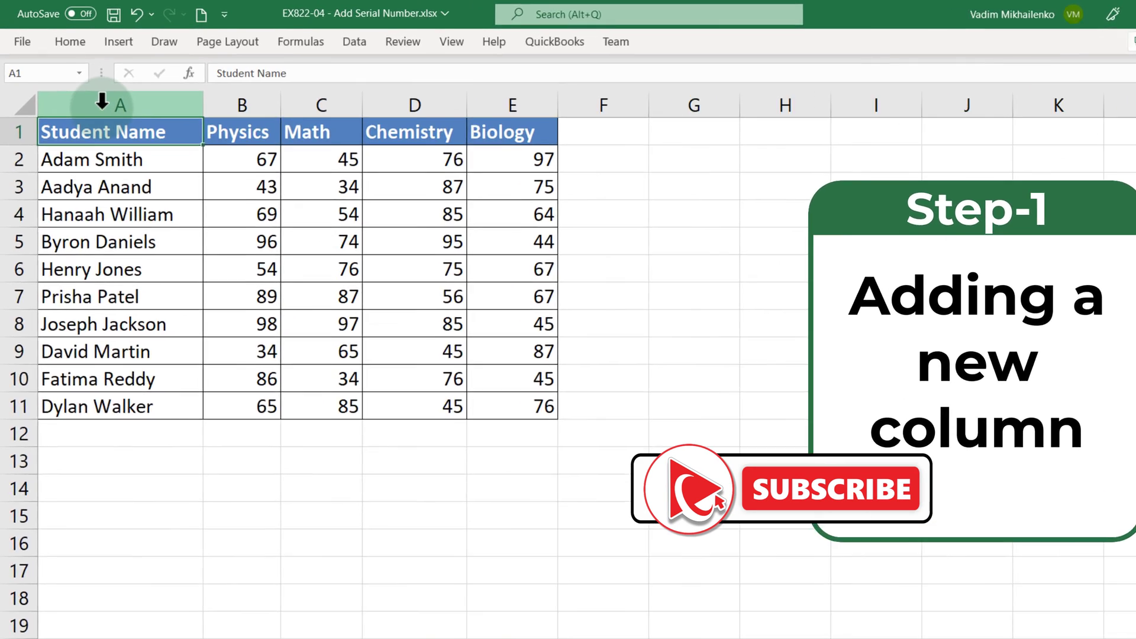
# Insert a new column A headed 'Serial Number' and widen it to fit
pyautogui.rightClick(103, 102)
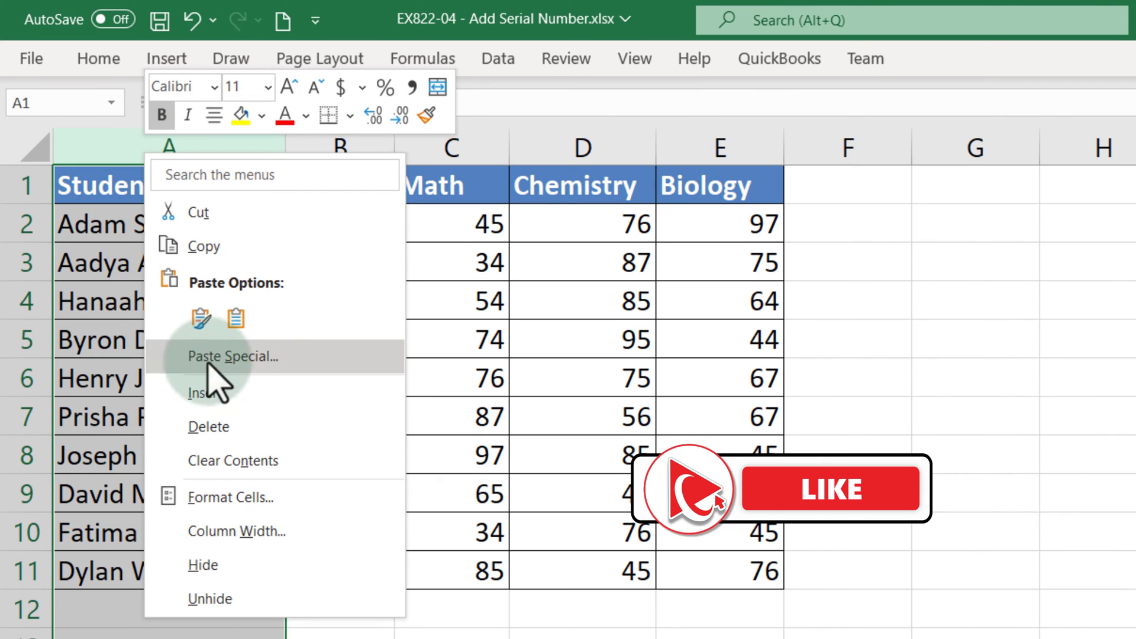
pyautogui.click(221, 392)
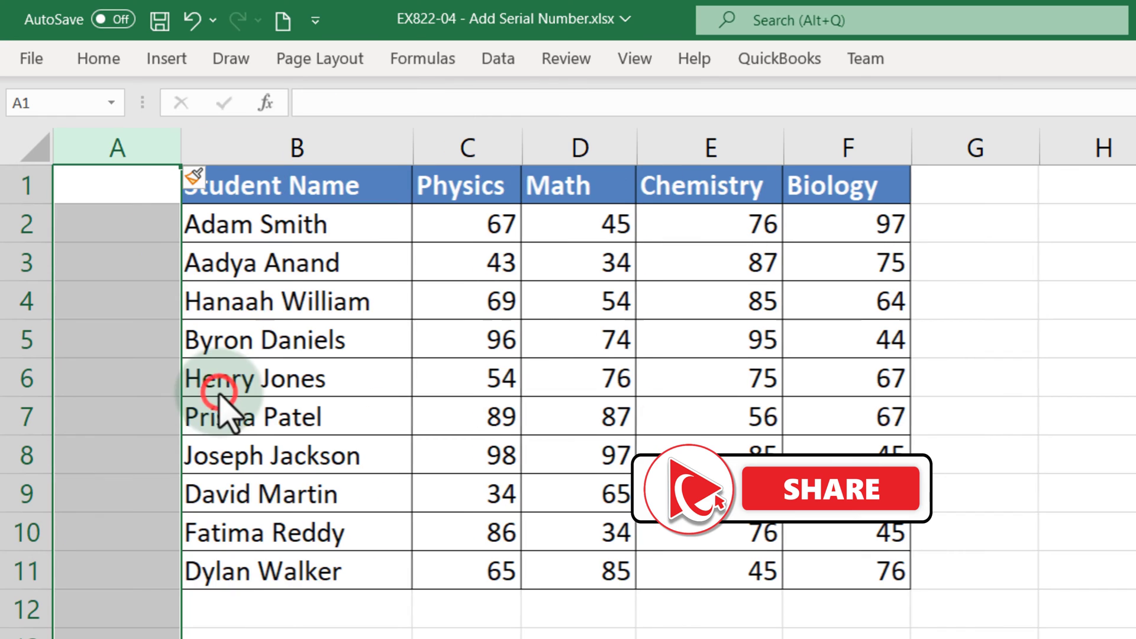
pyautogui.click(129, 200)
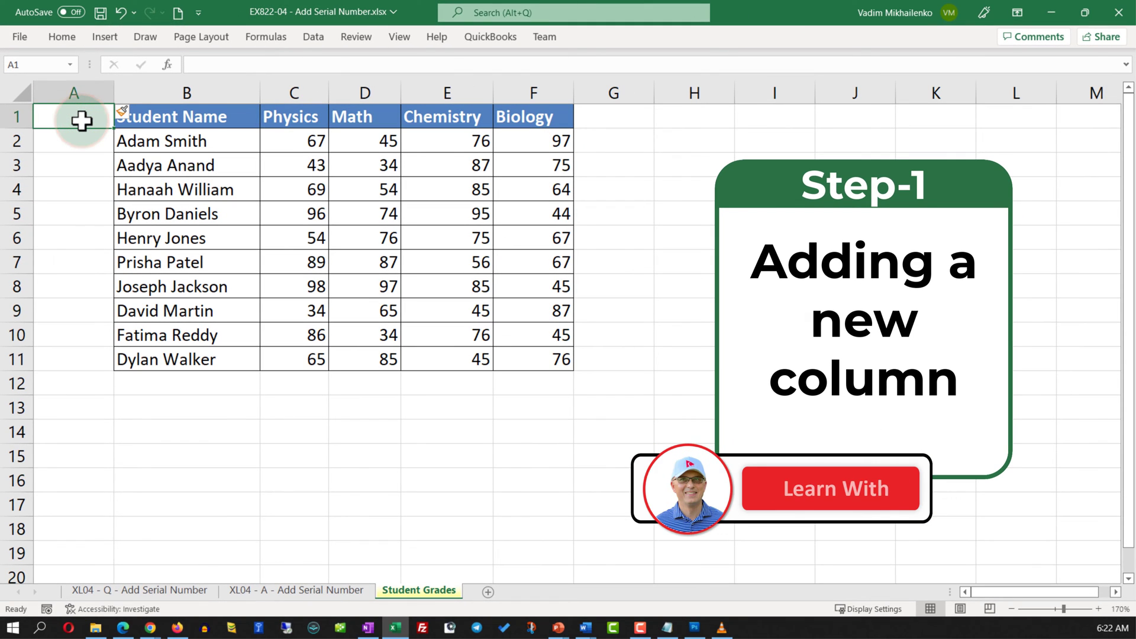
pyautogui.write('Serial Number')
pyautogui.click(74, 237)
pyautogui.moveTo(114, 93); pyautogui.dragTo(148, 93)
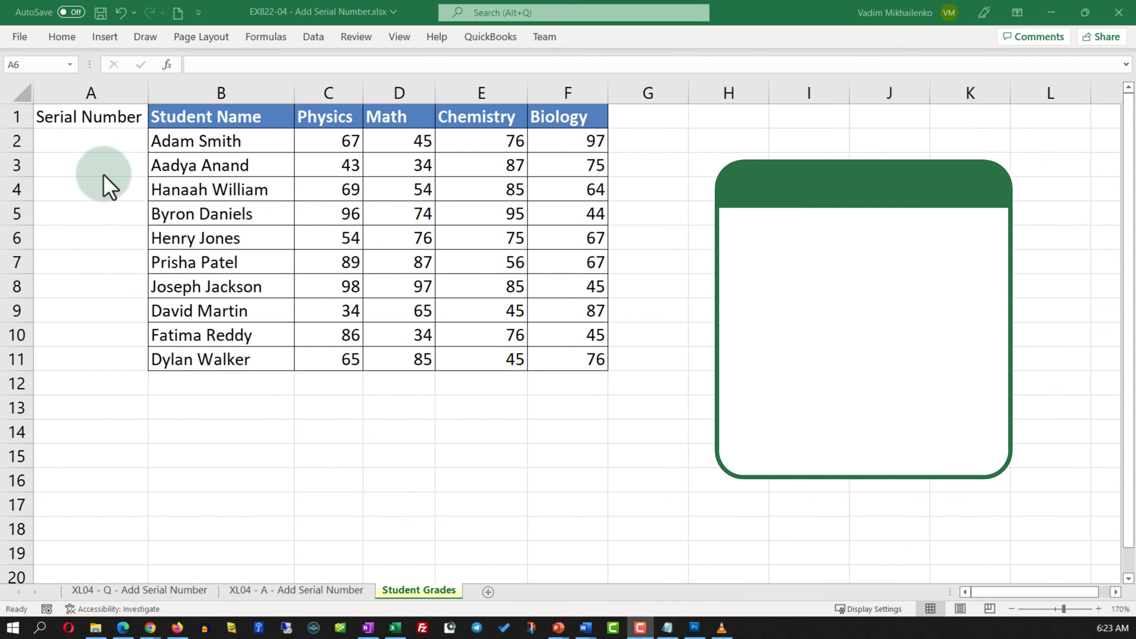
# Enter 1 in A2 and the formula =A2+1 in A3
pyautogui.click(86, 142)
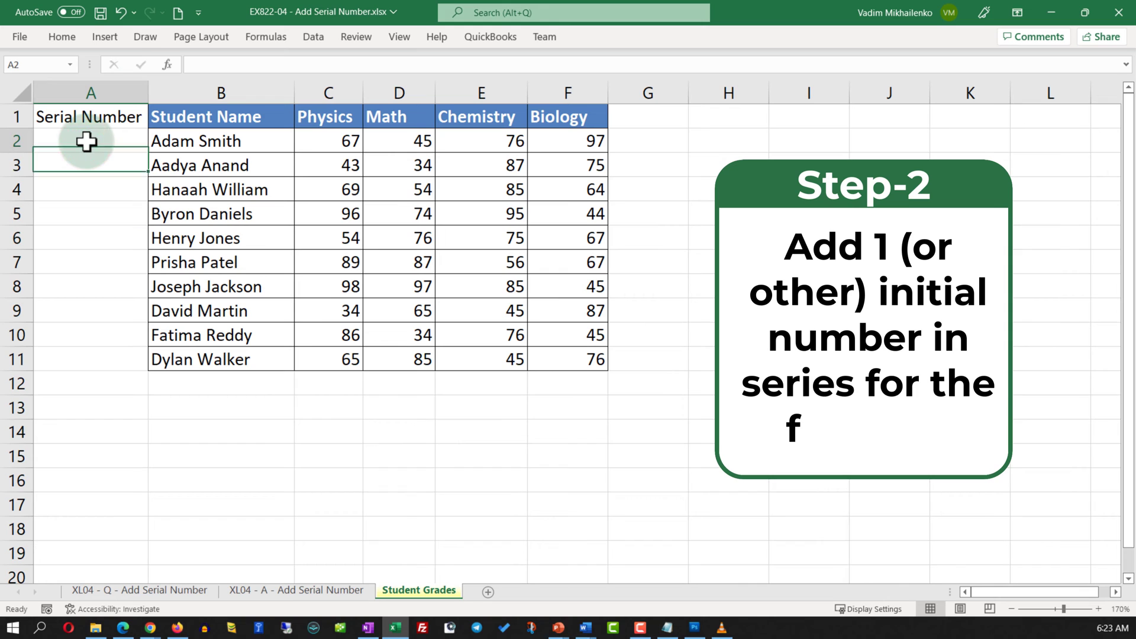
pyautogui.write('1')
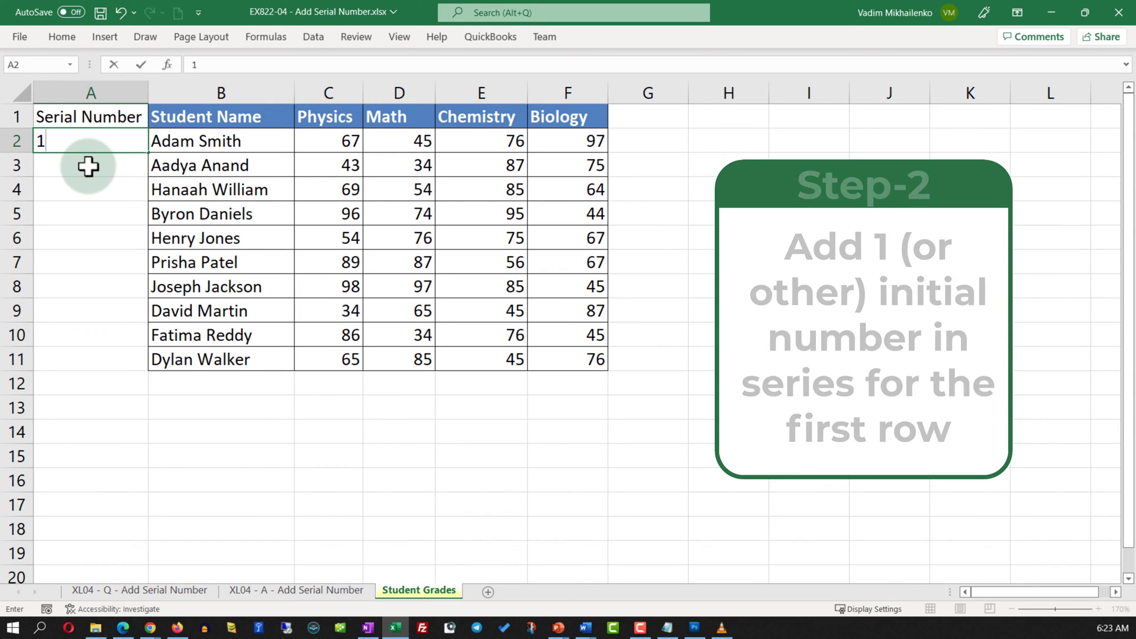
pyautogui.click(88, 167)
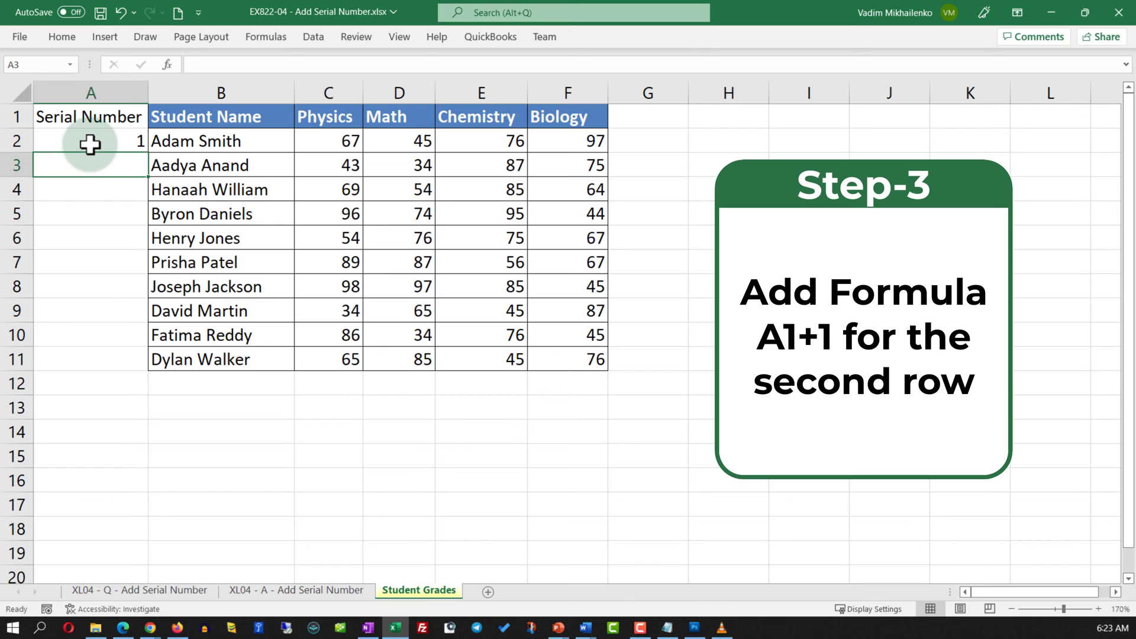
pyautogui.write('=')
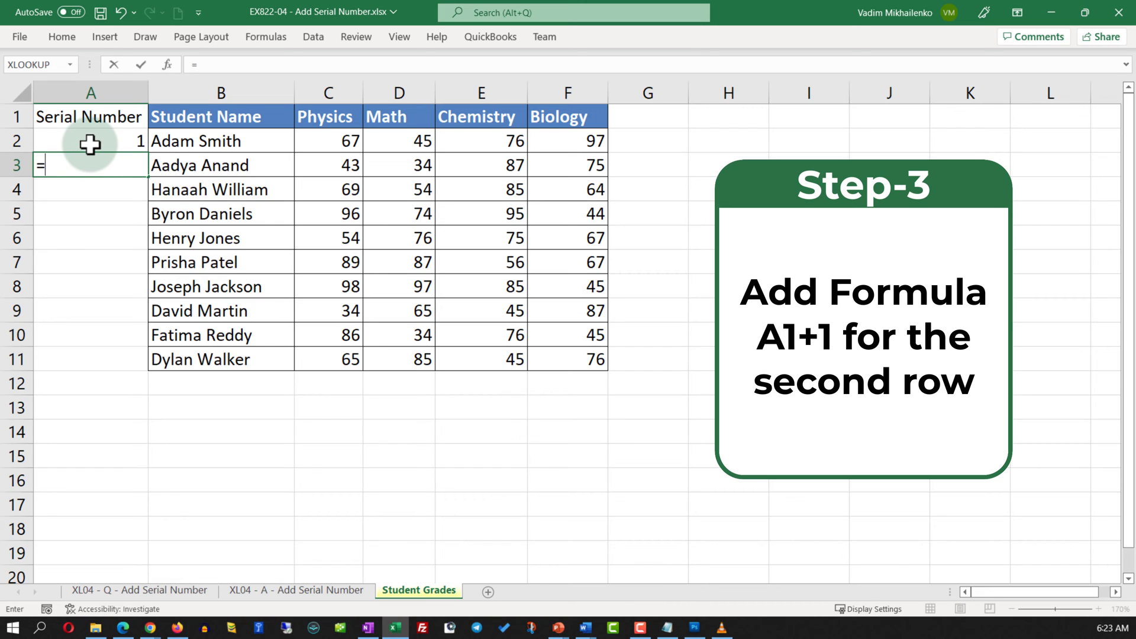
pyautogui.click(98, 141)
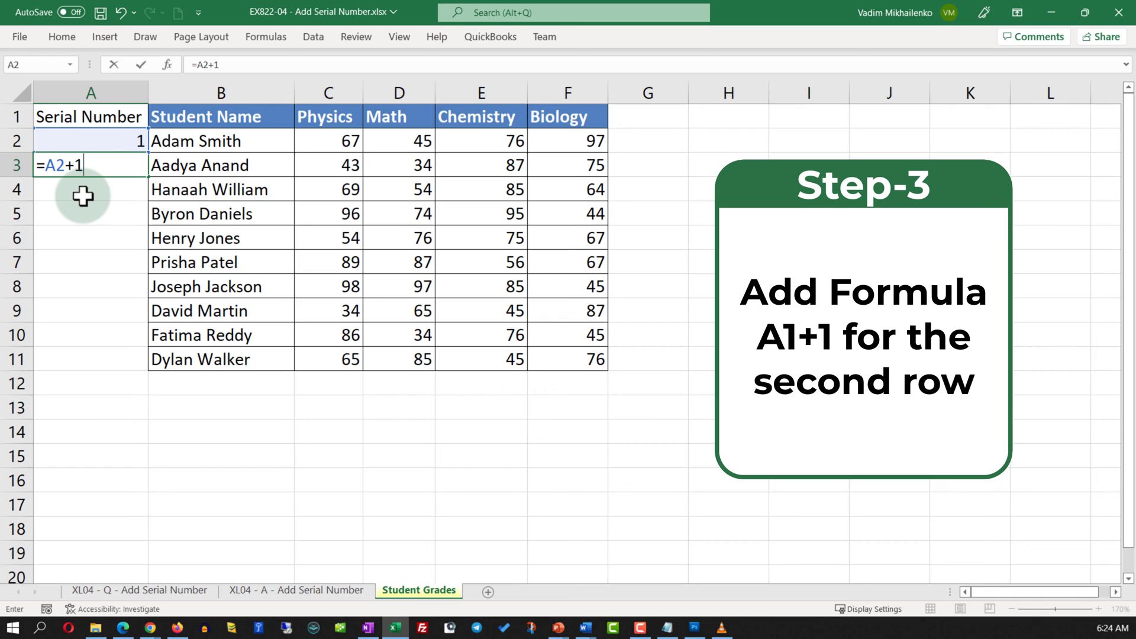
pyautogui.press('Return')
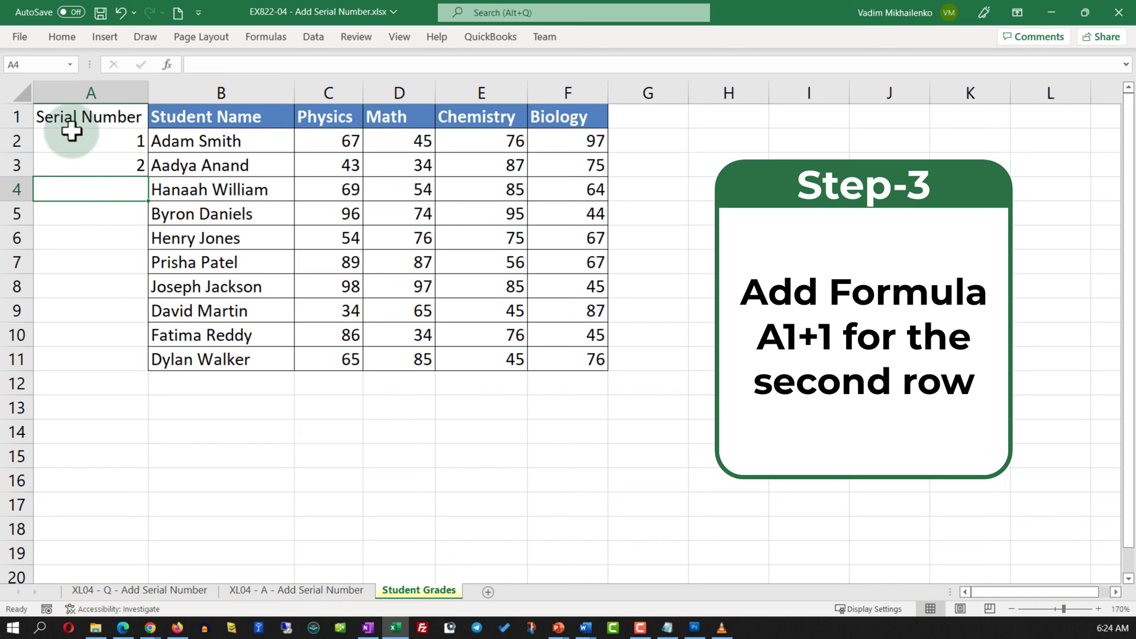
pyautogui.click(118, 166)
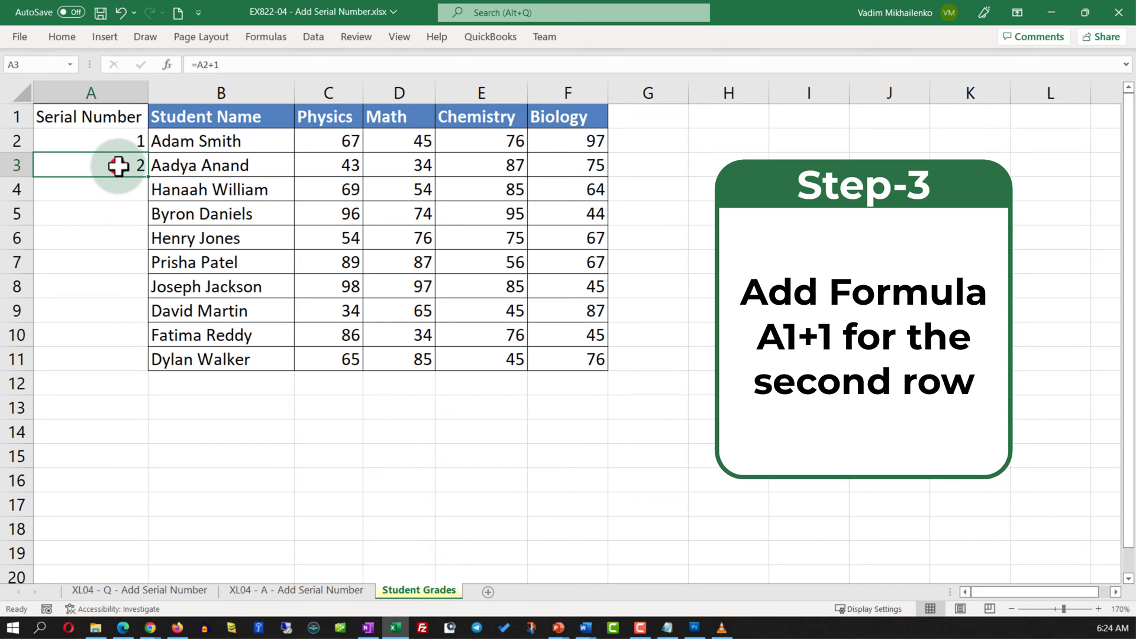
# Fill A3's formula down to A11, then select the Student Name cells B1:B11
pyautogui.moveTo(149, 178); pyautogui.dragTo(147, 379)
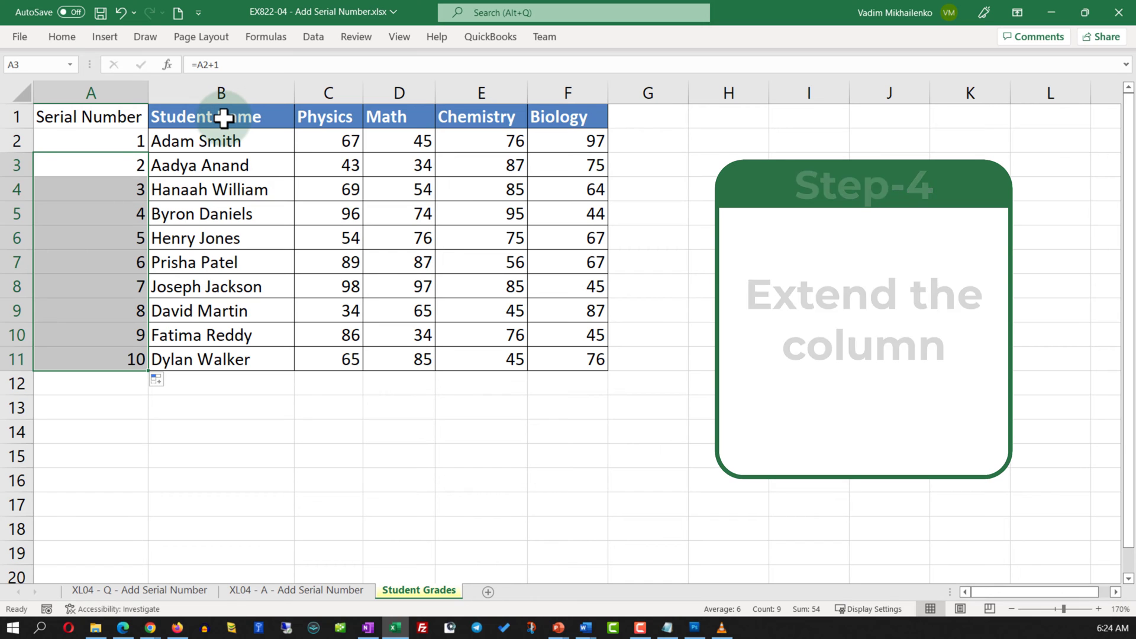
pyautogui.moveTo(225, 117); pyautogui.dragTo(261, 357)
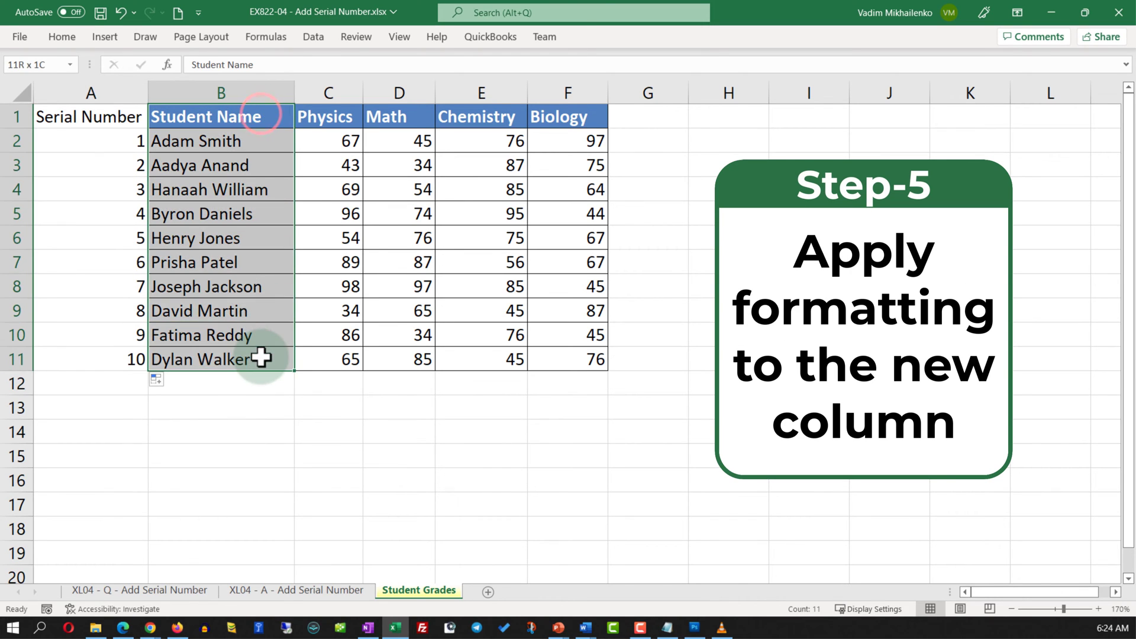
# Use Format Painter to copy the Student Name formatting onto Serial Number cells A1:A11
pyautogui.click(61, 37)
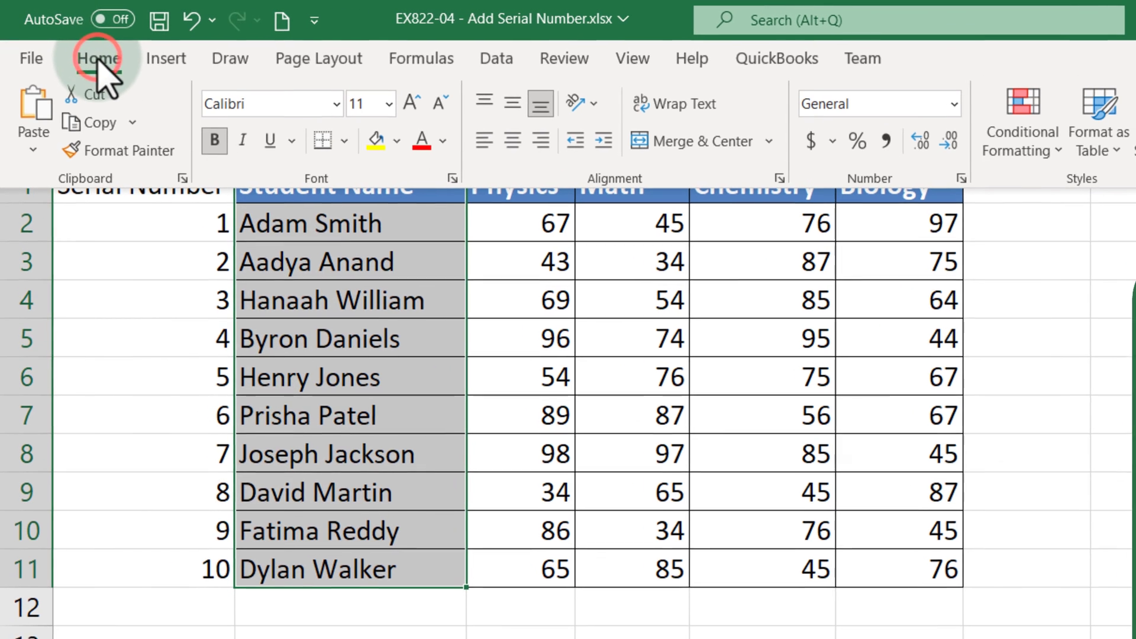
pyautogui.click(137, 150)
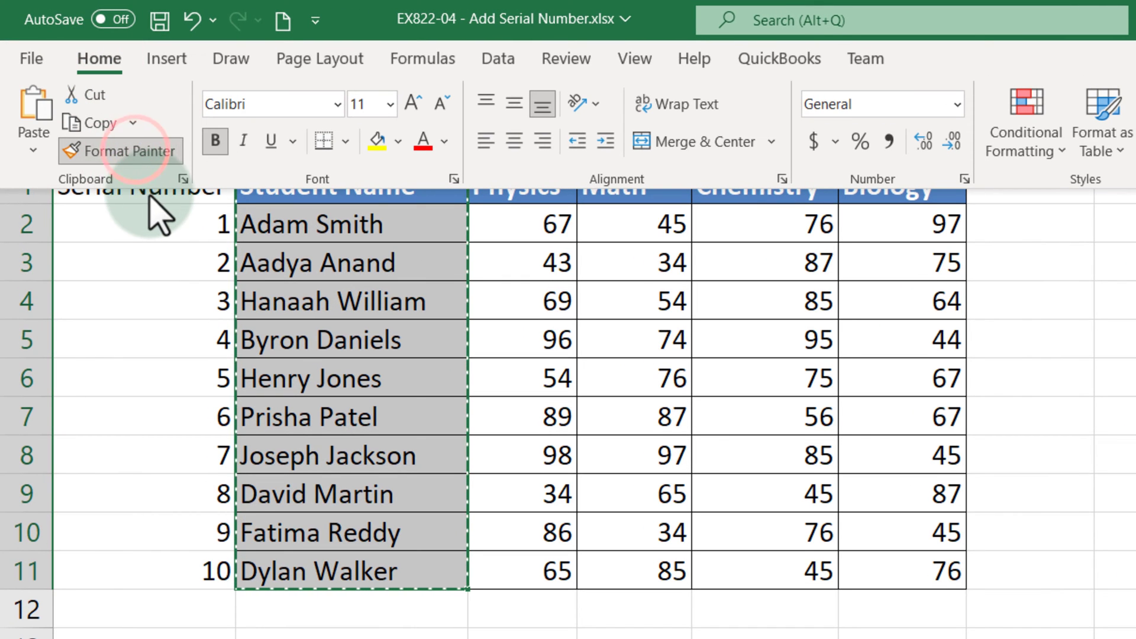
pyautogui.moveTo(157, 199); pyautogui.dragTo(148, 571)
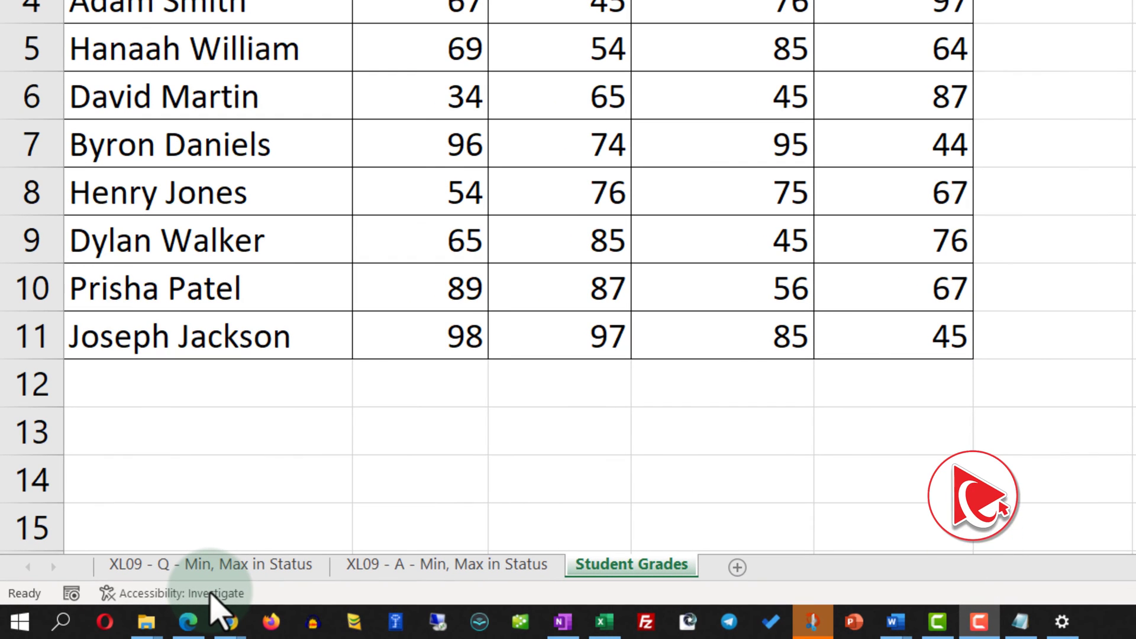
# Select all score cells and add Maximum to the status bar statistics
pyautogui.hotkey('ctrl', 'shift', 'End')
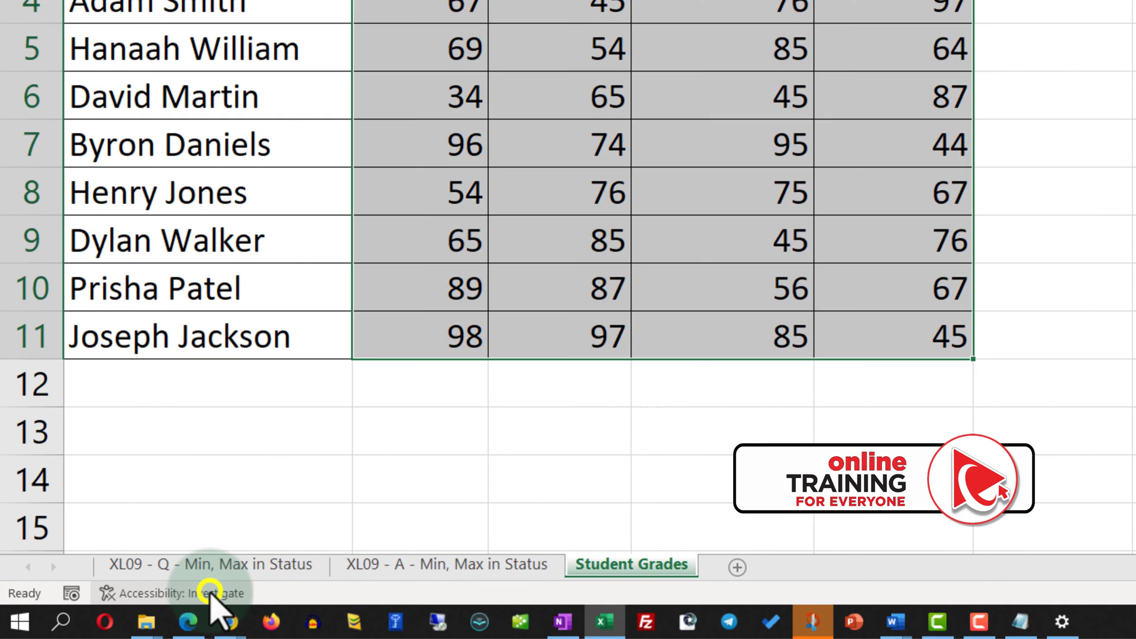
pyautogui.rightClick(210, 595)
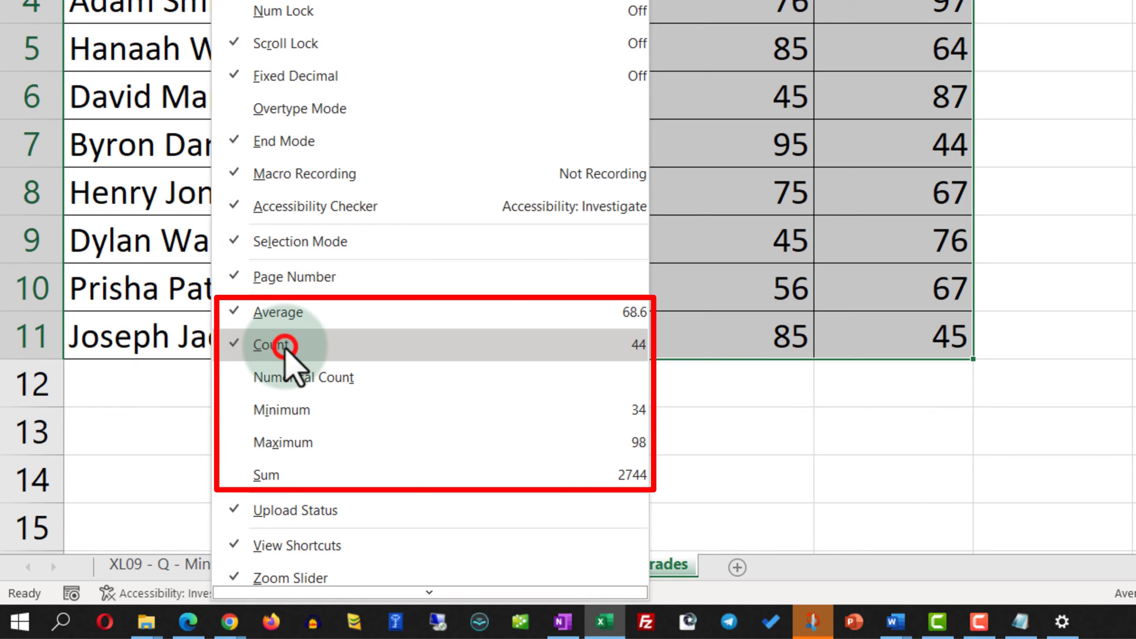
pyautogui.click(288, 443)
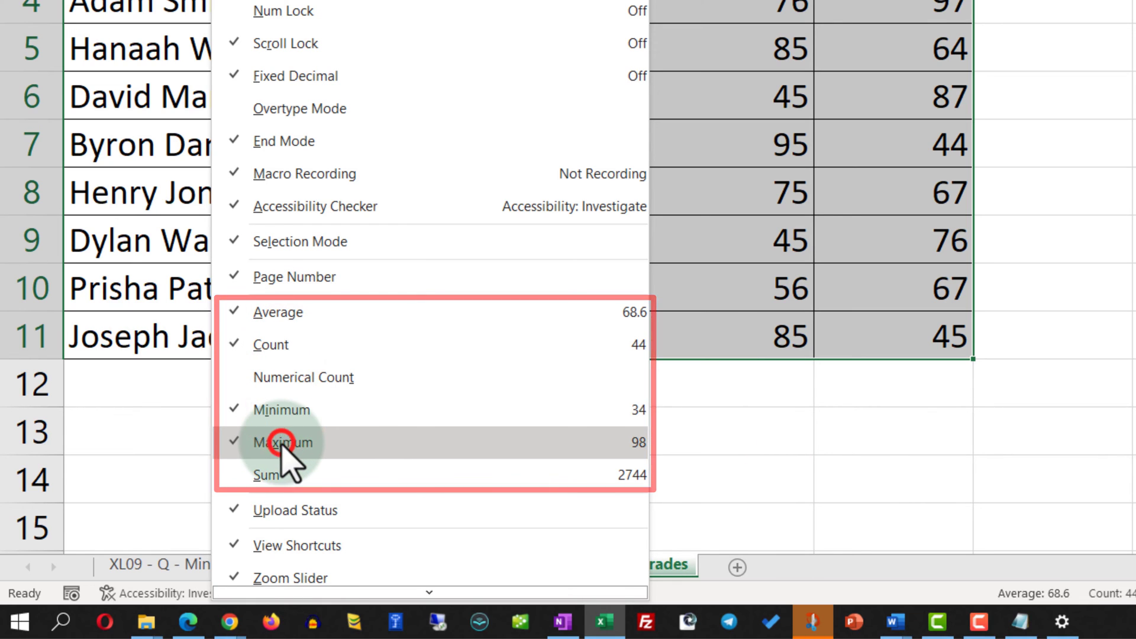